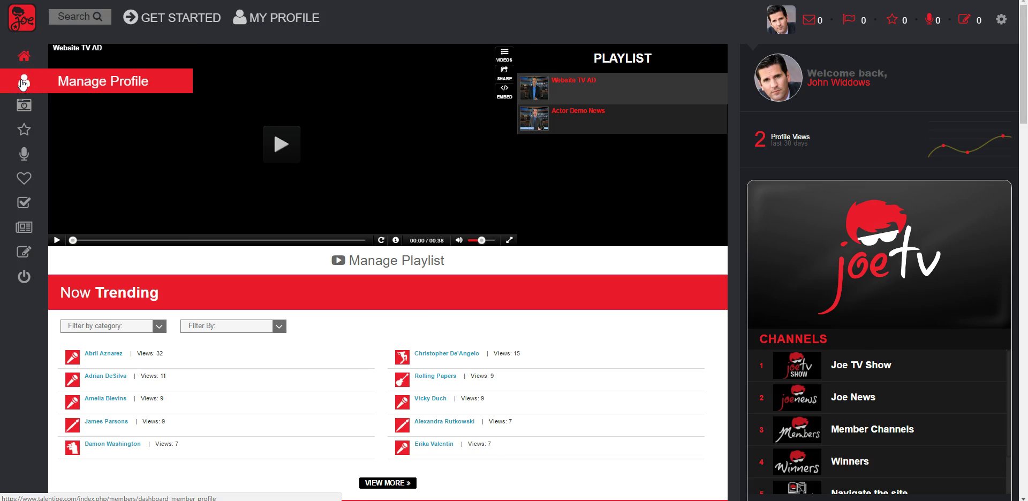
Open the Manage Profile page and try the option to set the video player as public profile picture
{"action": "left_click", "coordinate": [22, 83]}
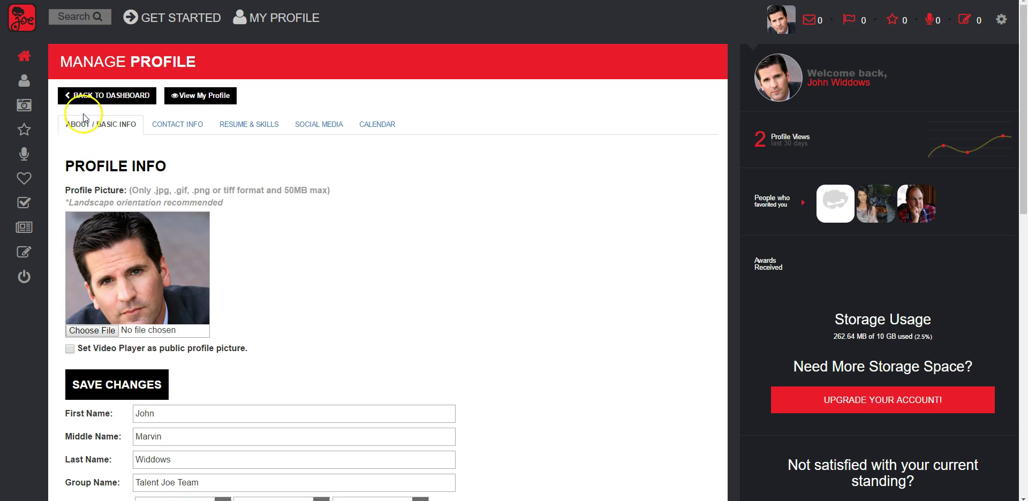
{"action": "scroll", "coordinate": [88, 134], "scroll_direction": "down", "scroll_amount": 1}
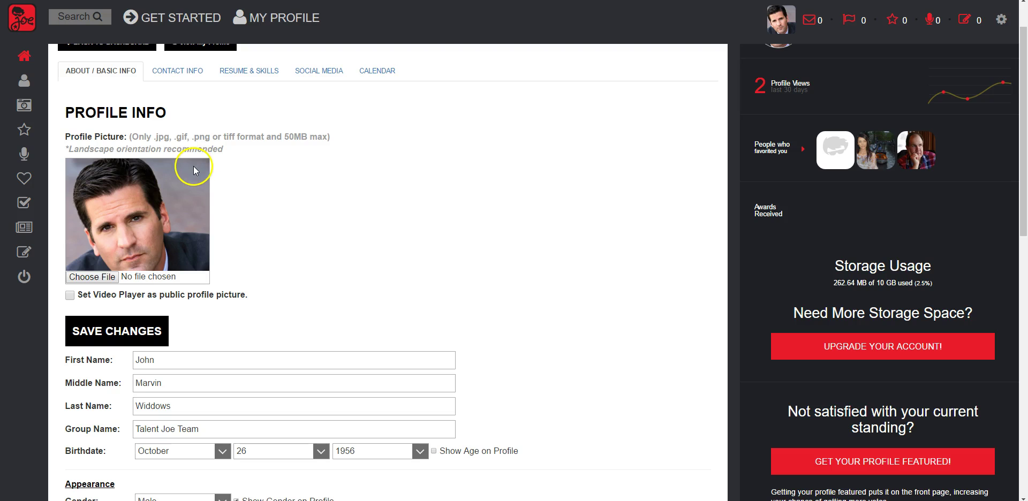
{"action": "scroll", "coordinate": [189, 202], "scroll_direction": "down", "scroll_amount": 1}
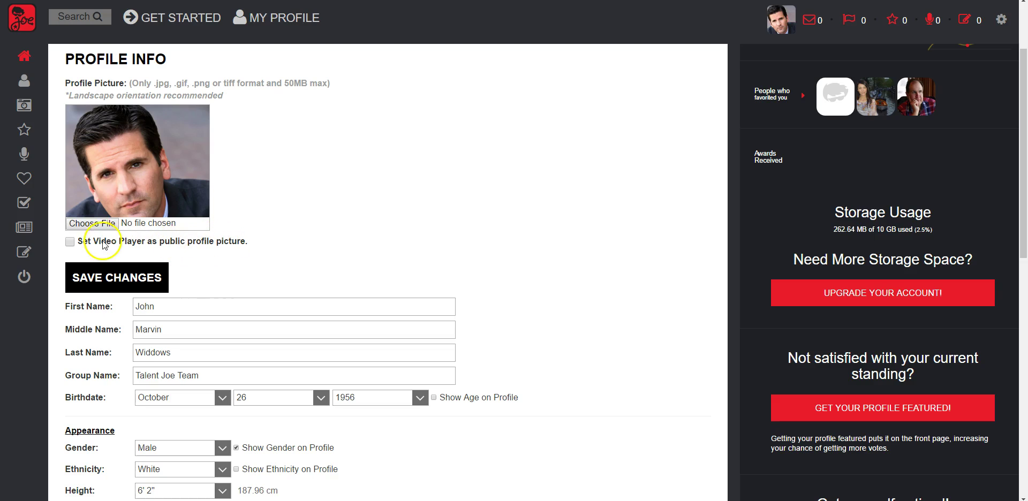
{"action": "left_click", "coordinate": [71, 243]}
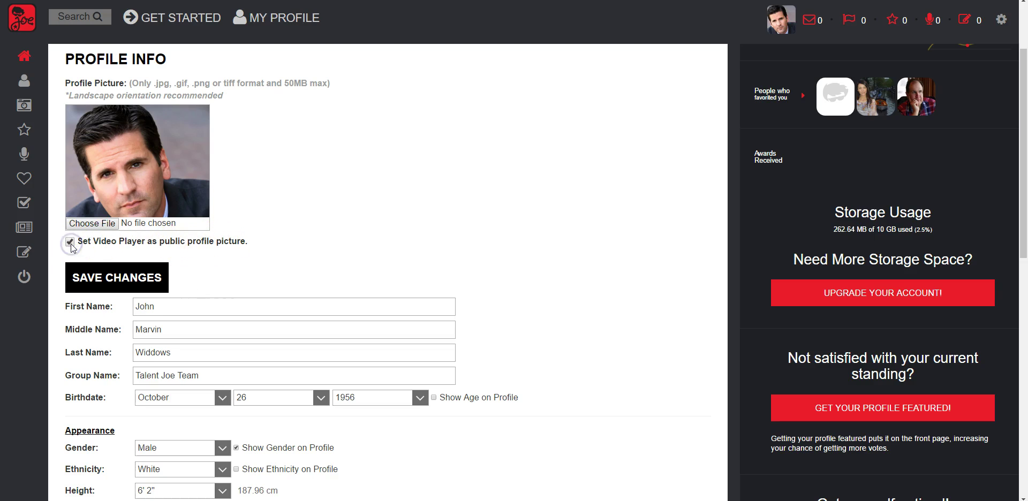
{"action": "left_click", "coordinate": [72, 244]}
Turn on showing the age on the profile and try the gender and ethnicity display options
{"action": "scroll", "coordinate": [76, 252], "scroll_direction": "down", "scroll_amount": 1}
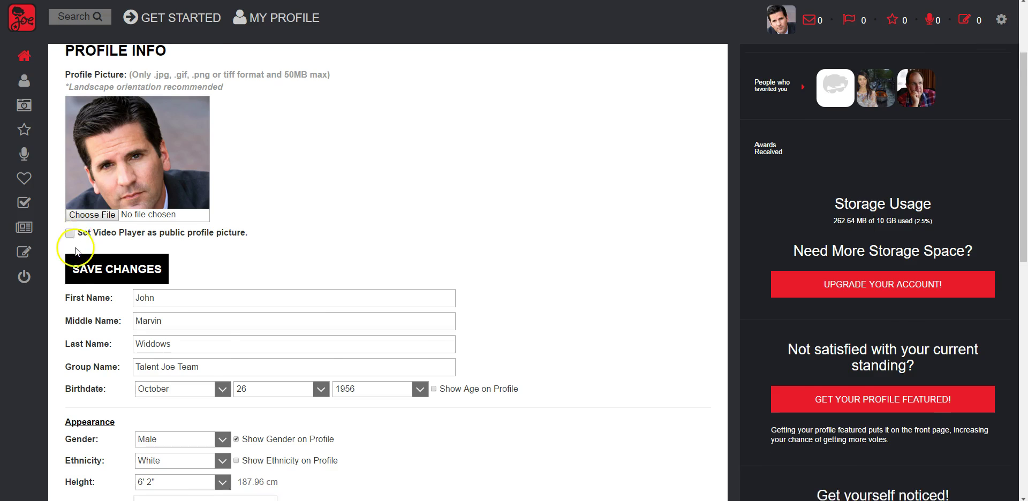
{"action": "scroll", "coordinate": [76, 243], "scroll_direction": "down", "scroll_amount": 1}
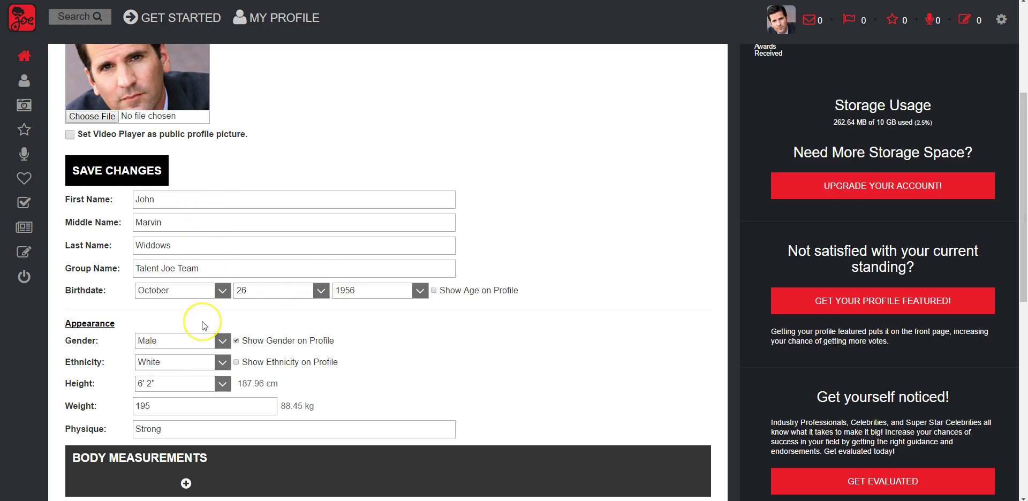
{"action": "scroll", "coordinate": [201, 321], "scroll_direction": "down", "scroll_amount": 1}
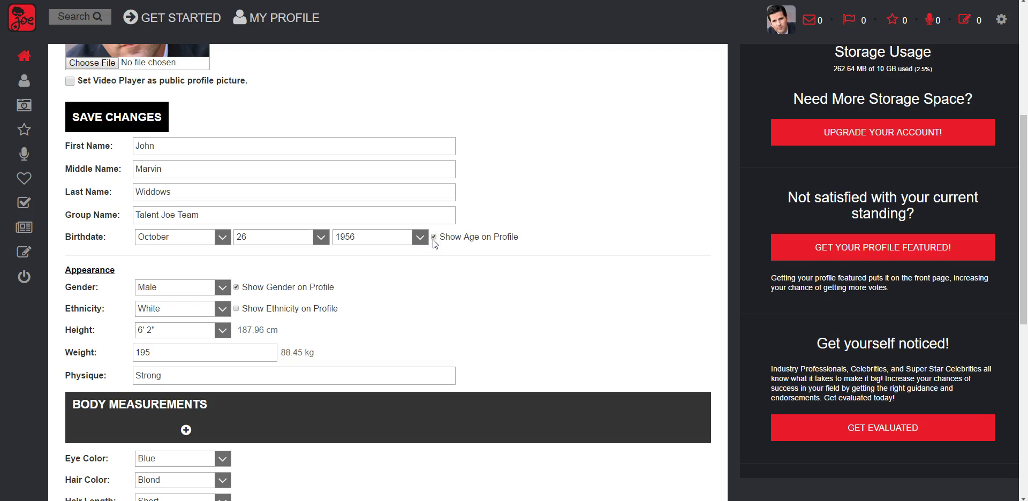
{"action": "scroll", "coordinate": [300, 257], "scroll_direction": "down", "scroll_amount": 1}
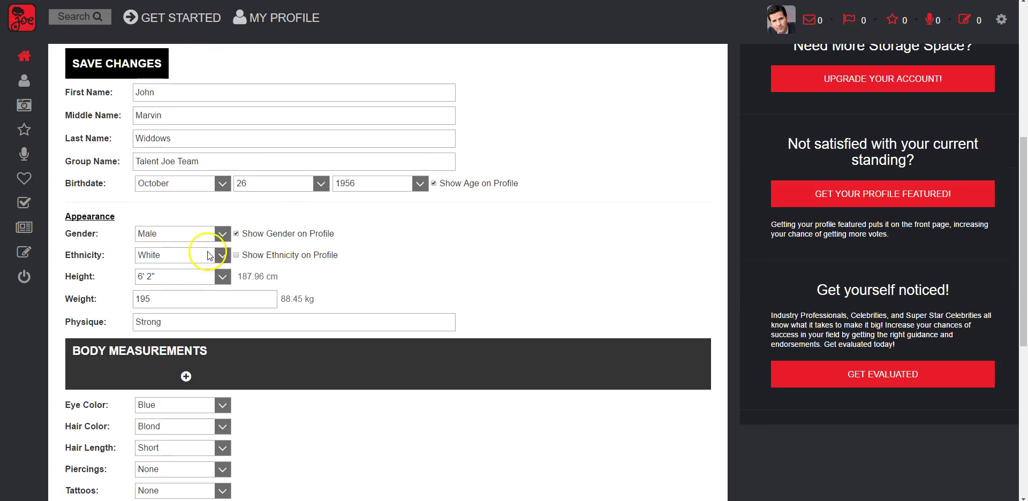
{"action": "left_click", "coordinate": [237, 235]}
{"action": "left_click", "coordinate": [237, 255]}
Save the changes to the basic profile information
{"action": "scroll", "coordinate": [224, 279], "scroll_direction": "down", "scroll_amount": 1}
{"action": "scroll", "coordinate": [223, 278], "scroll_direction": "down", "scroll_amount": 3}
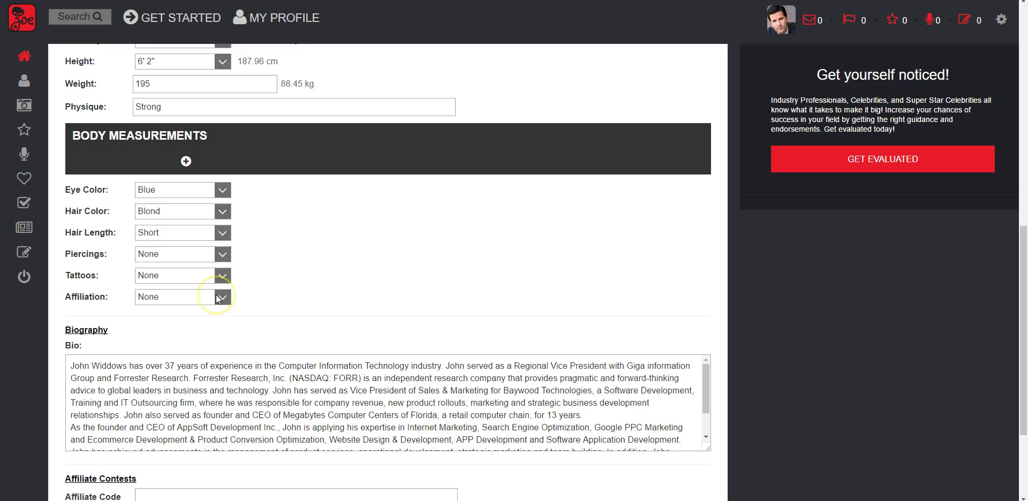
{"action": "scroll", "coordinate": [209, 294], "scroll_direction": "down", "scroll_amount": 1}
{"action": "scroll", "coordinate": [183, 305], "scroll_direction": "down", "scroll_amount": 2}
{"action": "scroll", "coordinate": [184, 305], "scroll_direction": "up", "scroll_amount": 4}
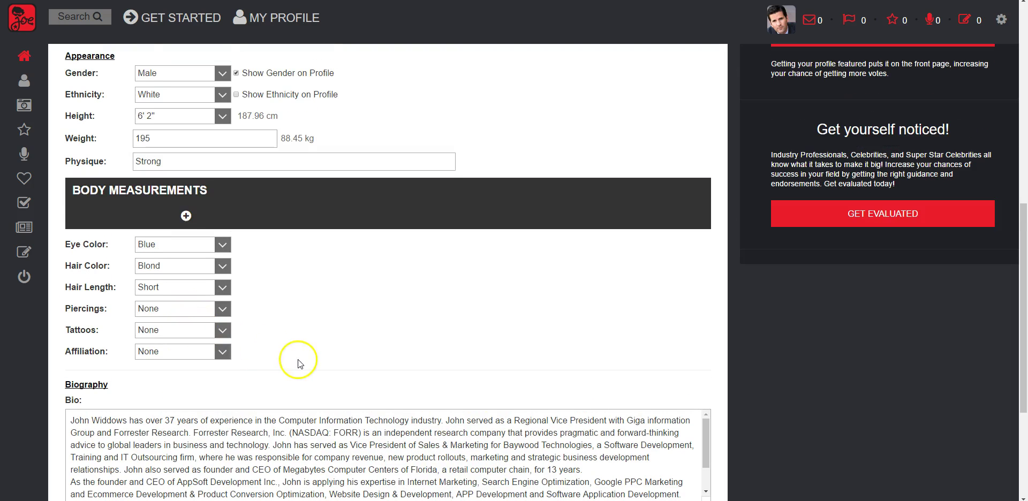
{"action": "scroll", "coordinate": [289, 356], "scroll_direction": "down", "scroll_amount": 2}
{"action": "scroll", "coordinate": [291, 356], "scroll_direction": "down", "scroll_amount": 5}
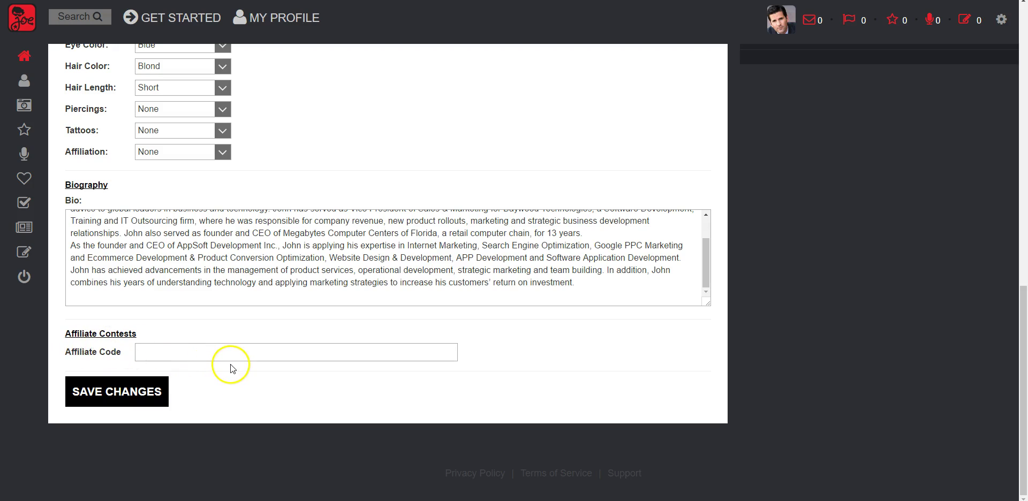
{"action": "left_click", "coordinate": [137, 399]}
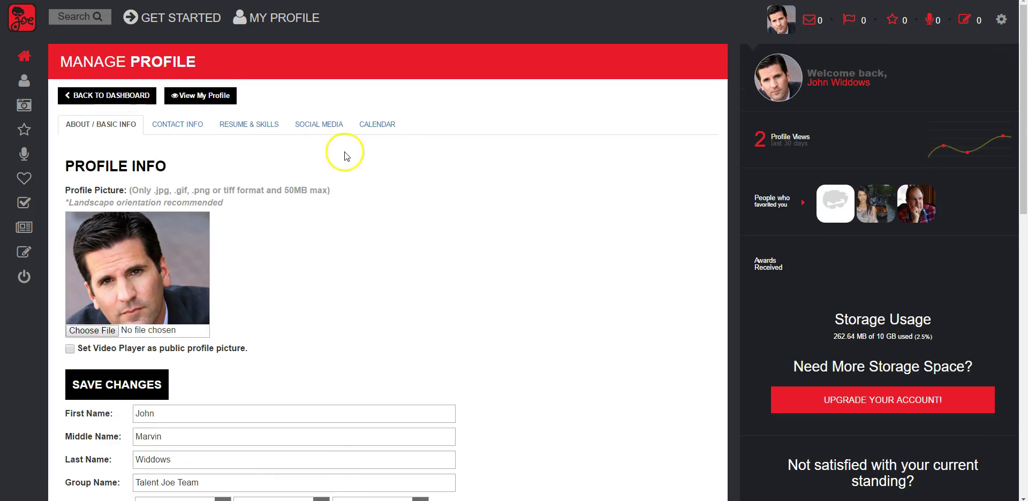
Add a blank Website 3 entry to the contact information and save the changes
{"action": "left_click", "coordinate": [183, 128]}
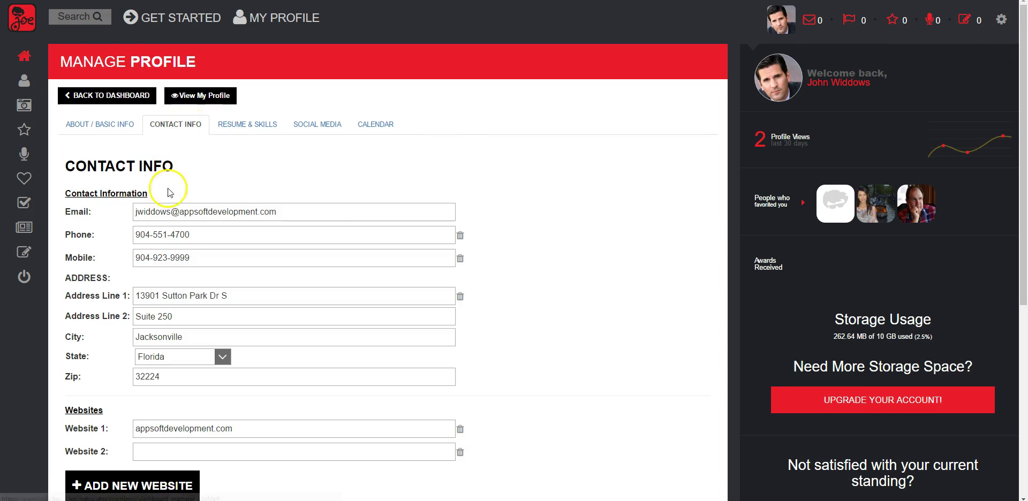
{"action": "scroll", "coordinate": [166, 204], "scroll_direction": "down", "scroll_amount": 1}
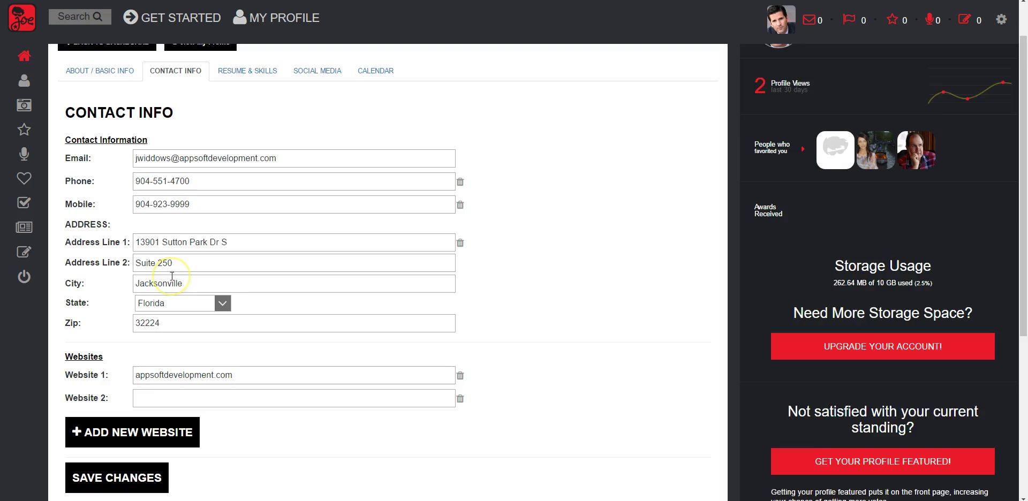
{"action": "scroll", "coordinate": [172, 276], "scroll_direction": "down", "scroll_amount": 1}
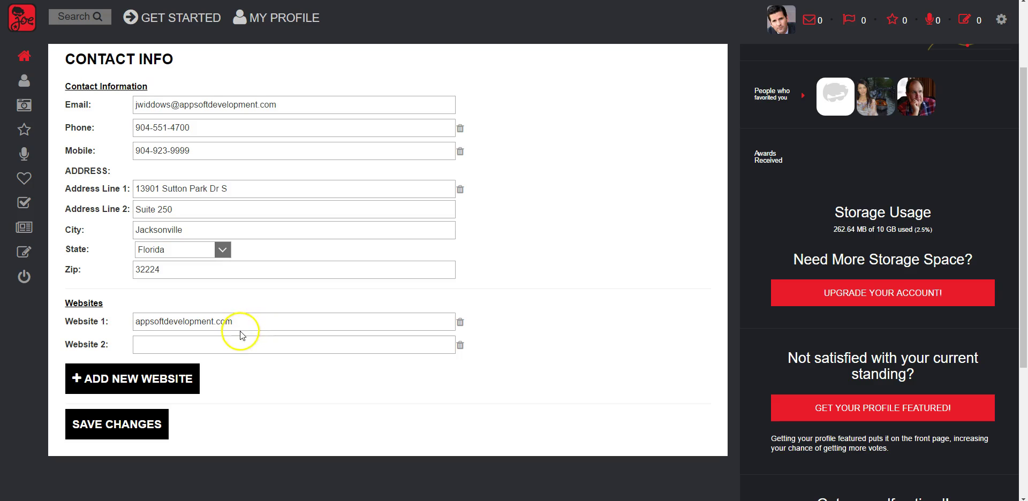
{"action": "left_click", "coordinate": [130, 377]}
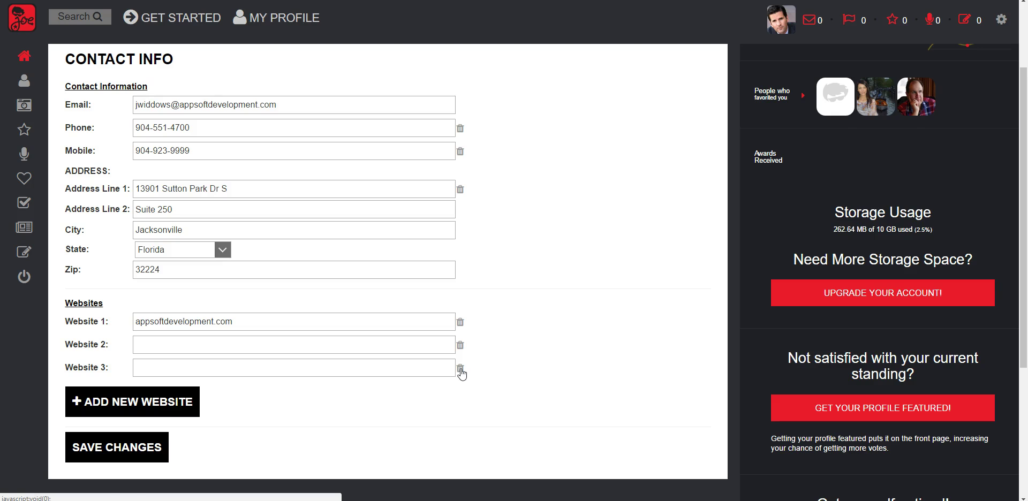
{"action": "scroll", "coordinate": [444, 366], "scroll_direction": "up", "scroll_amount": 2}
{"action": "scroll", "coordinate": [439, 351], "scroll_direction": "down", "scroll_amount": 5}
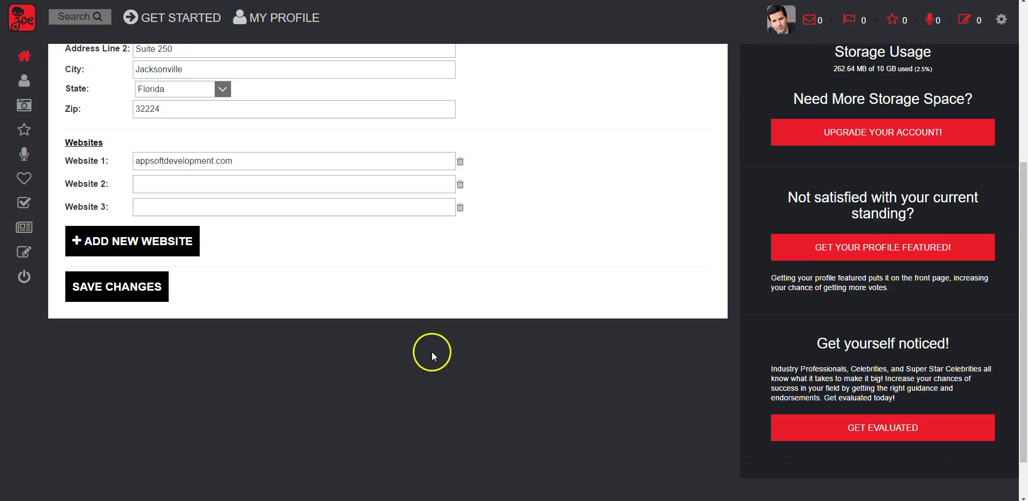
{"action": "left_click", "coordinate": [148, 287]}
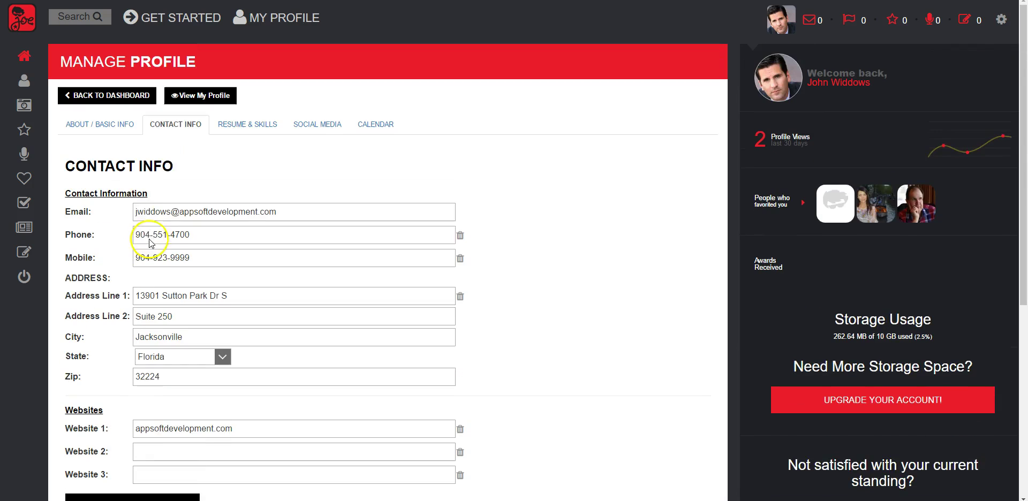
Open the Resume & Skills section and try the option to show the resume on the public profile
{"action": "left_click", "coordinate": [241, 129]}
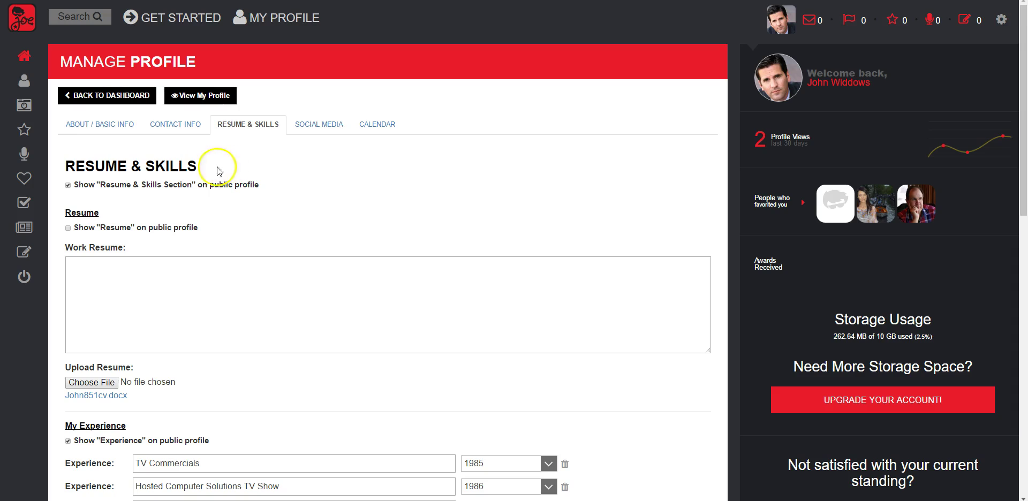
{"action": "left_click", "coordinate": [68, 229]}
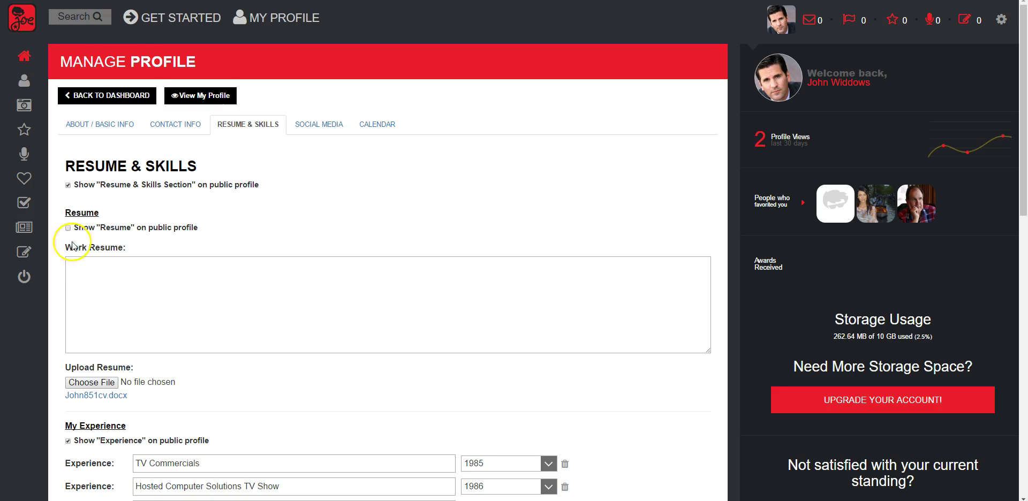
{"action": "scroll", "coordinate": [84, 252], "scroll_direction": "down", "scroll_amount": 1}
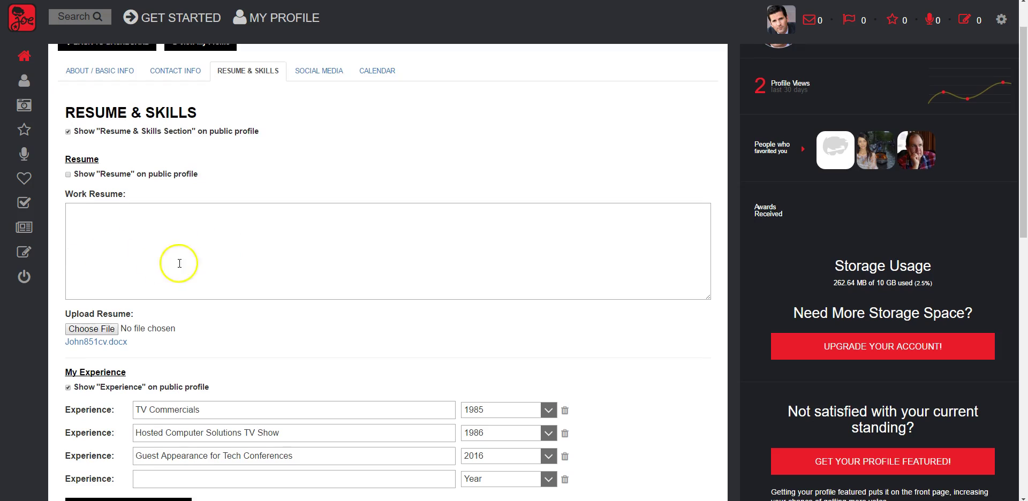
{"action": "scroll", "coordinate": [271, 270], "scroll_direction": "down", "scroll_amount": 1}
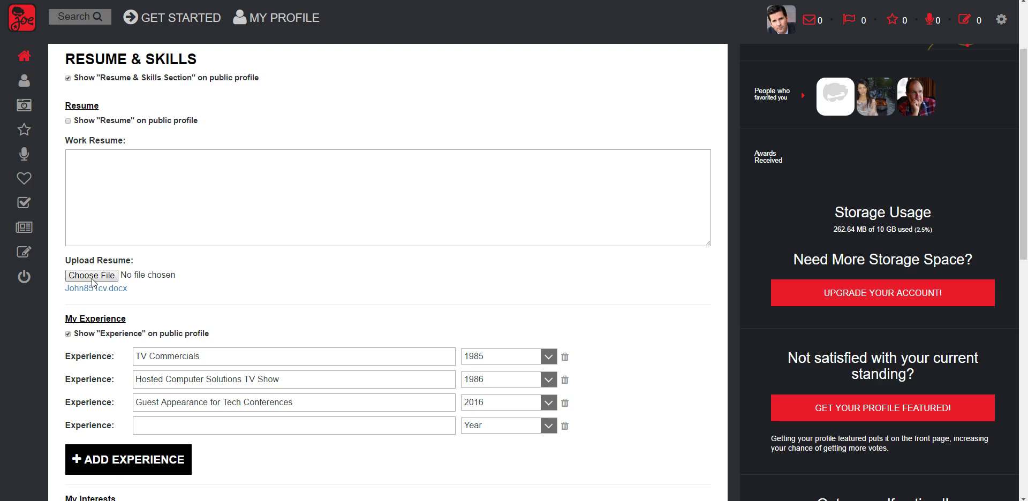
{"action": "left_click", "coordinate": [91, 298]}
{"action": "scroll", "coordinate": [91, 298], "scroll_direction": "down", "scroll_amount": 1}
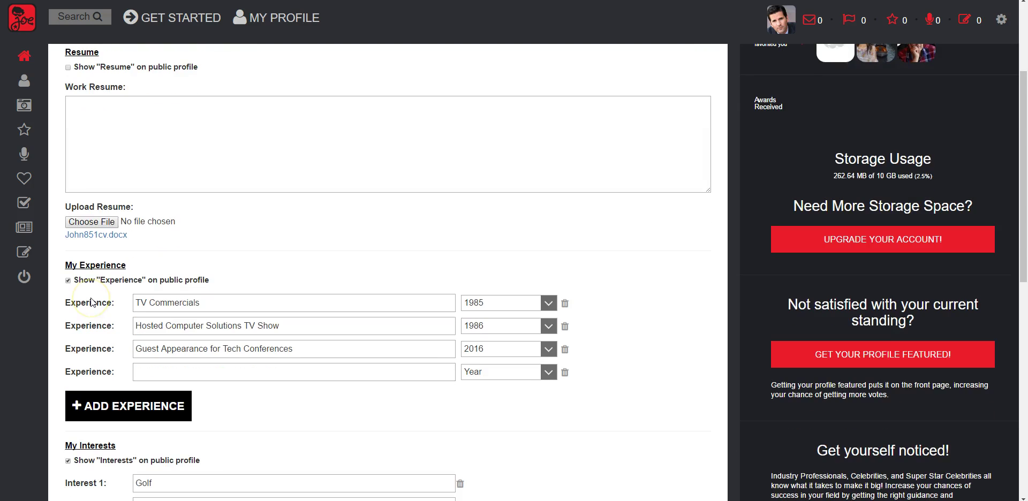
Enter "hOSTED FOR JOHNNY CARSON" in the empty fourth experience entry and add another blank experience row
{"action": "scroll", "coordinate": [91, 298], "scroll_direction": "down", "scroll_amount": 1}
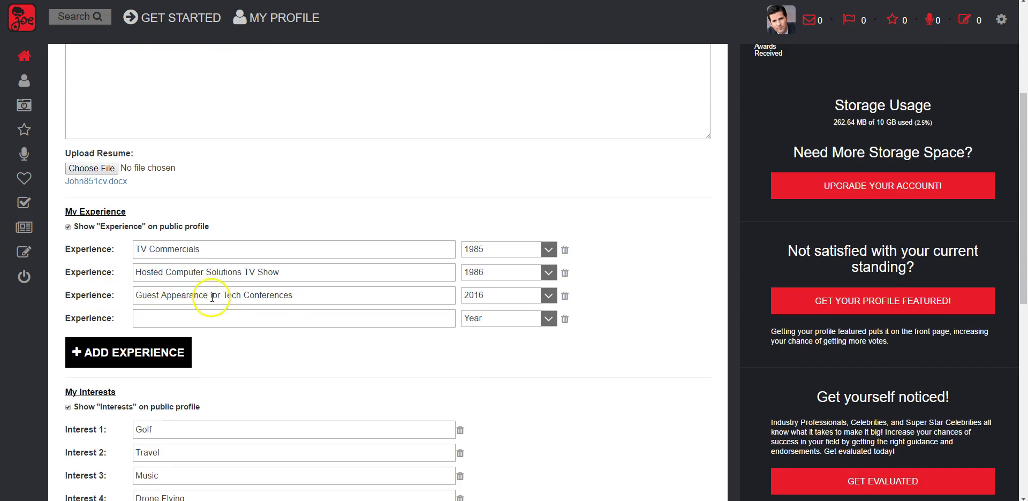
{"action": "left_click", "coordinate": [68, 227]}
{"action": "left_click", "coordinate": [185, 317]}
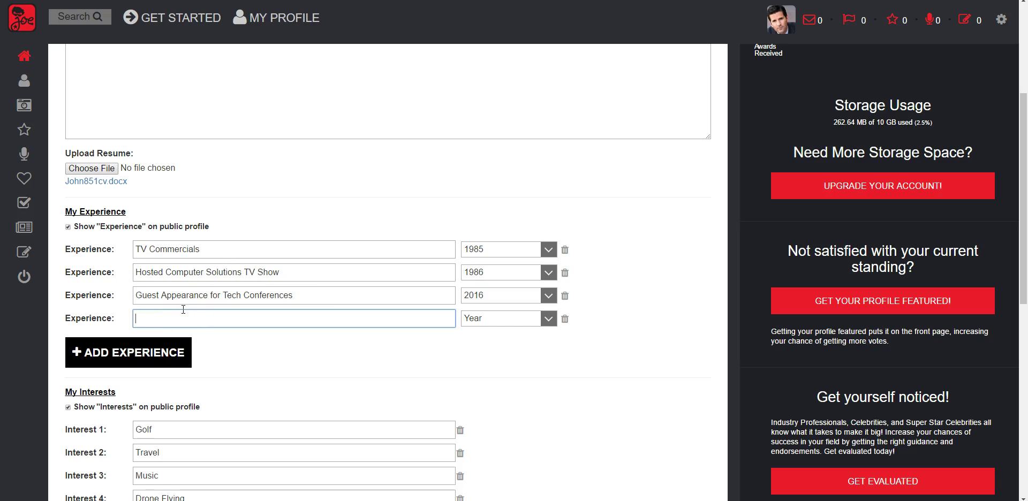
{"action": "key", "text": "BackSpace"}
{"action": "key", "text": "BackSpace"}
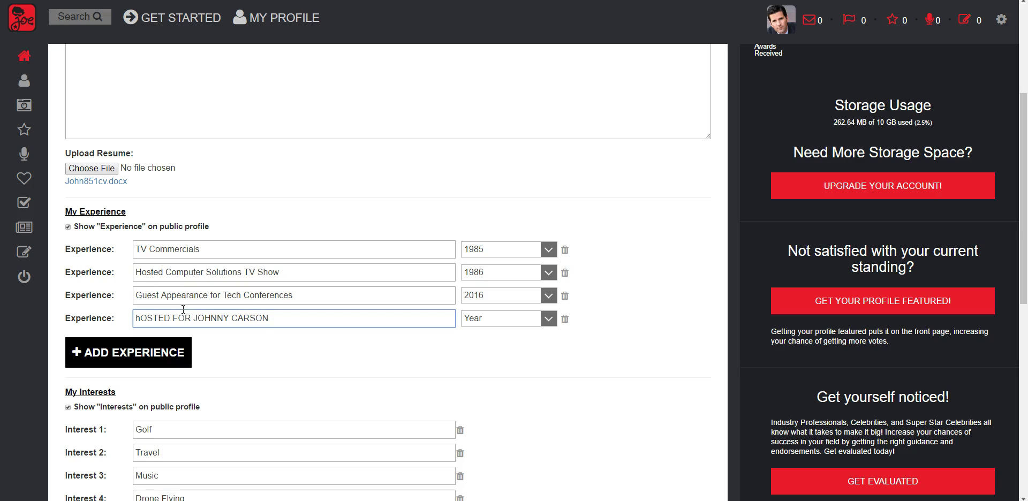
{"action": "left_click", "coordinate": [173, 364]}
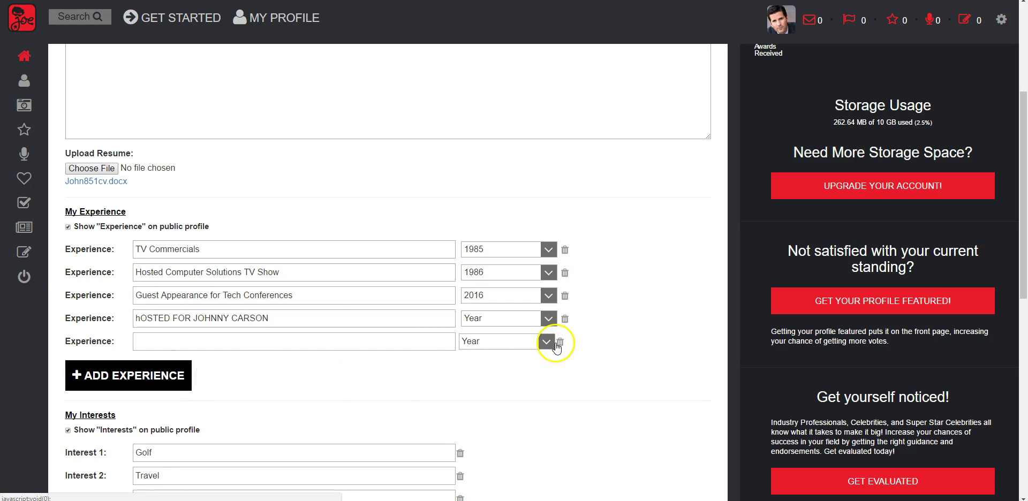
Add a blank interest row below Drone Flying in My Interests
{"action": "scroll", "coordinate": [558, 348], "scroll_direction": "down", "scroll_amount": 2}
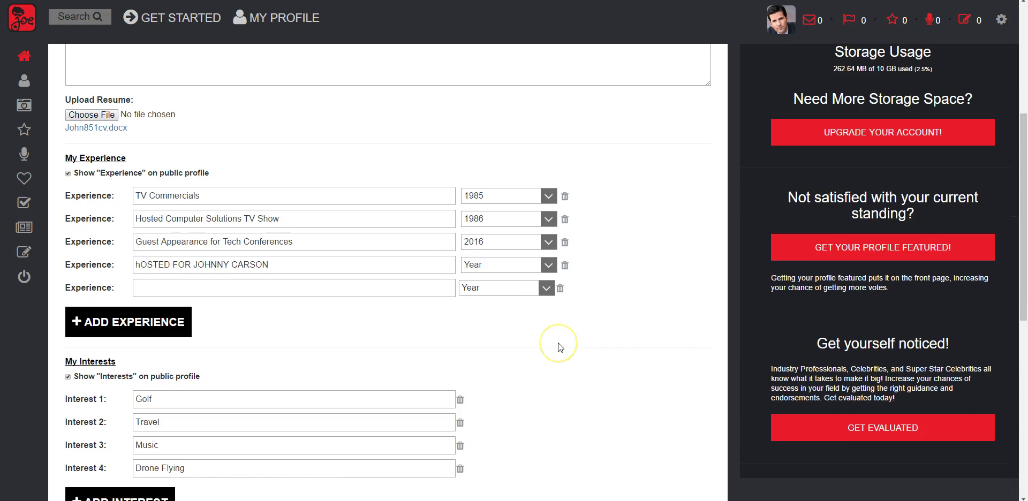
{"action": "scroll", "coordinate": [558, 348], "scroll_direction": "down", "scroll_amount": 1}
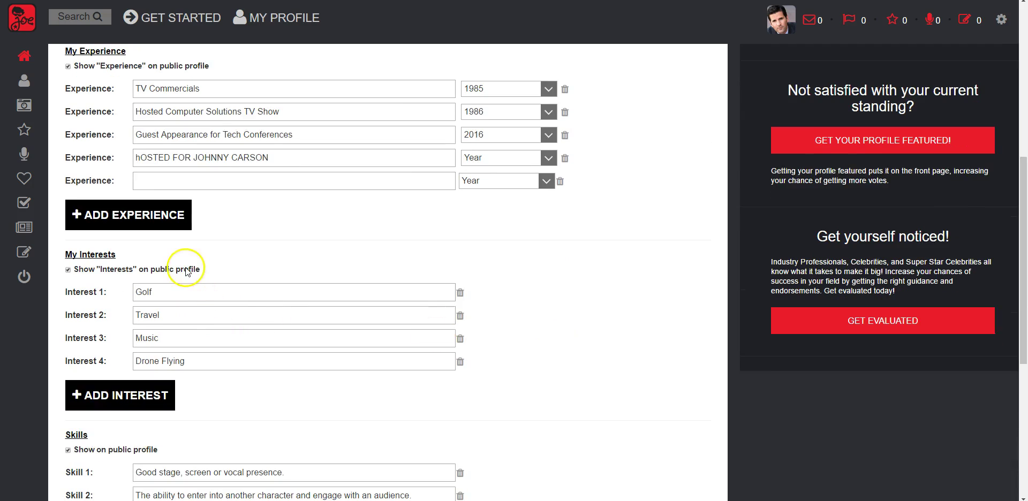
{"action": "left_click", "coordinate": [126, 399]}
{"action": "scroll", "coordinate": [127, 397], "scroll_direction": "down", "scroll_amount": 4}
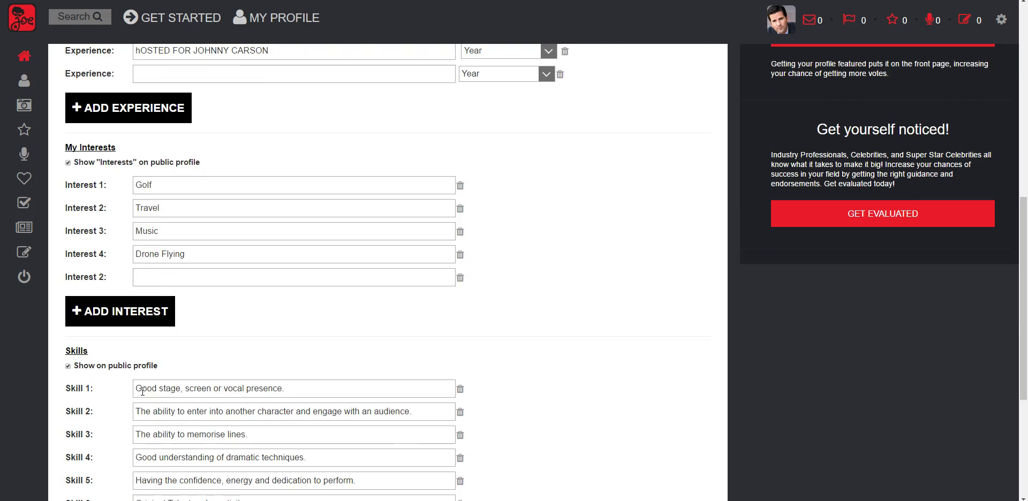
Add a blank skill row below the eighth skill and save the Resume & Skills changes
{"action": "scroll", "coordinate": [131, 389], "scroll_direction": "down", "scroll_amount": 1}
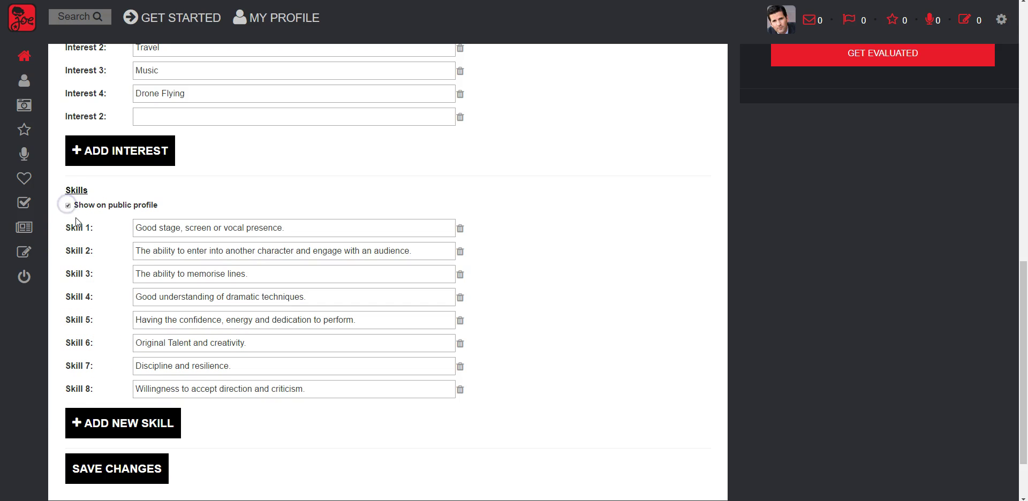
{"action": "left_click", "coordinate": [143, 427]}
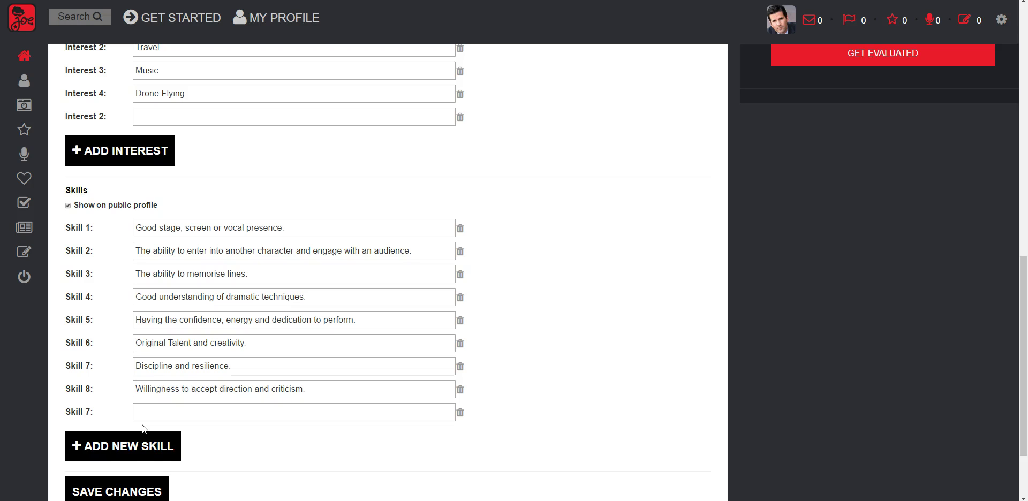
{"action": "scroll", "coordinate": [142, 425], "scroll_direction": "down", "scroll_amount": 1}
{"action": "left_click", "coordinate": [105, 448]}
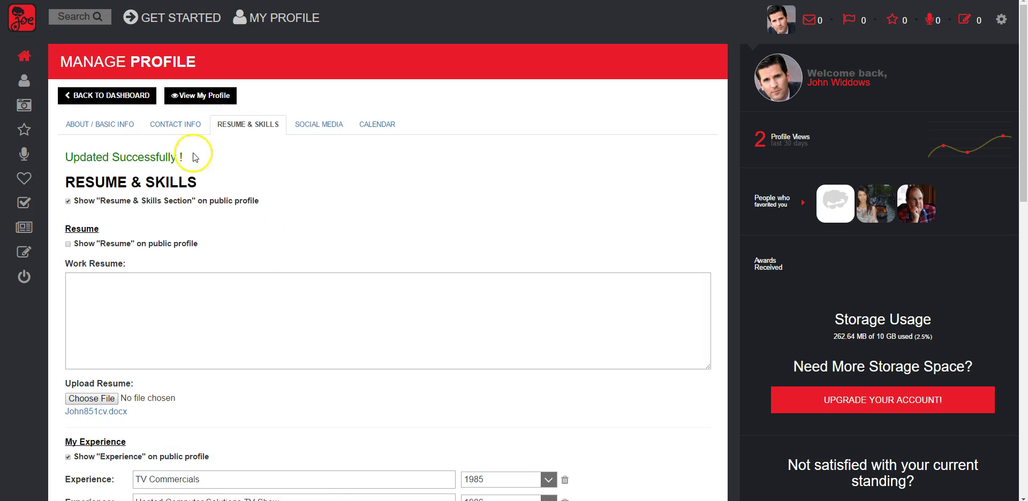
Choose LinkedIn for the second social media link and Youtube for the third, and add another blank social media row
{"action": "left_click", "coordinate": [326, 129]}
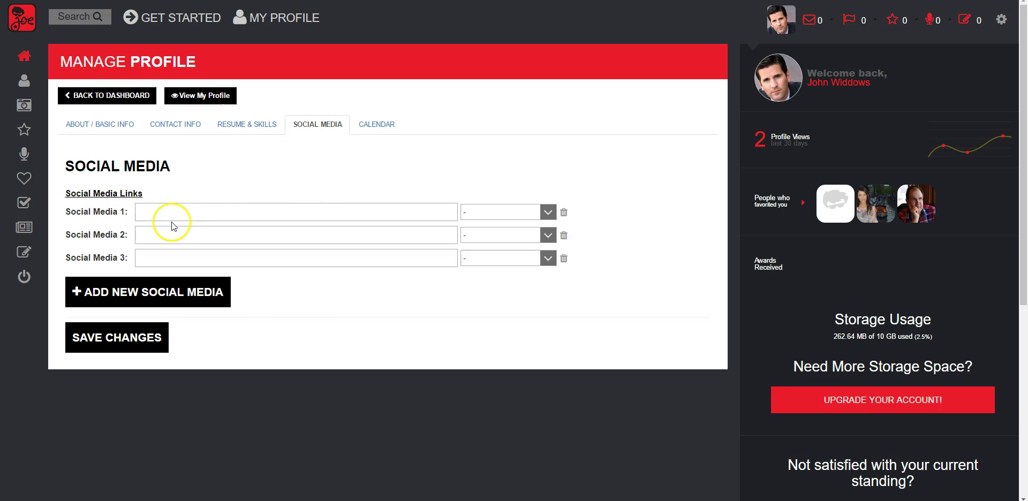
{"action": "left_click", "coordinate": [548, 212]}
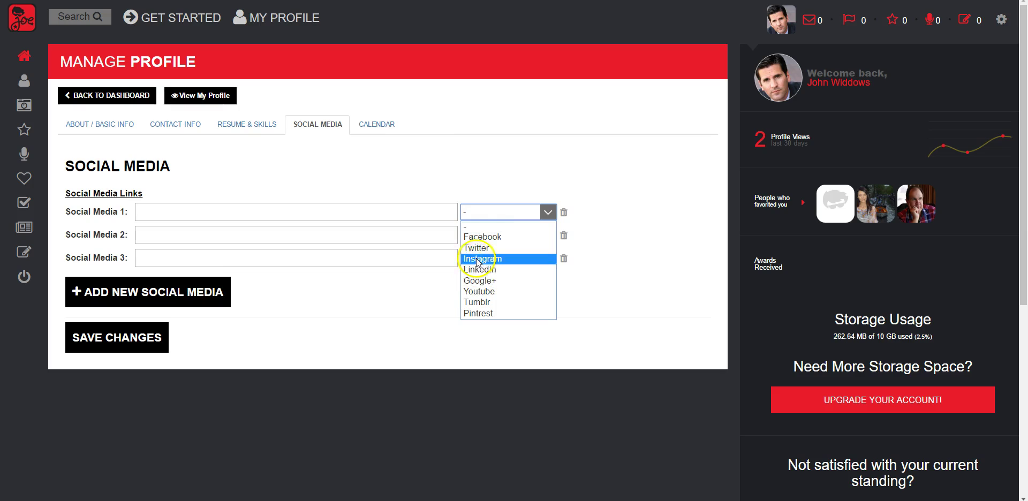
{"action": "left_click", "coordinate": [361, 289]}
{"action": "left_click", "coordinate": [552, 238]}
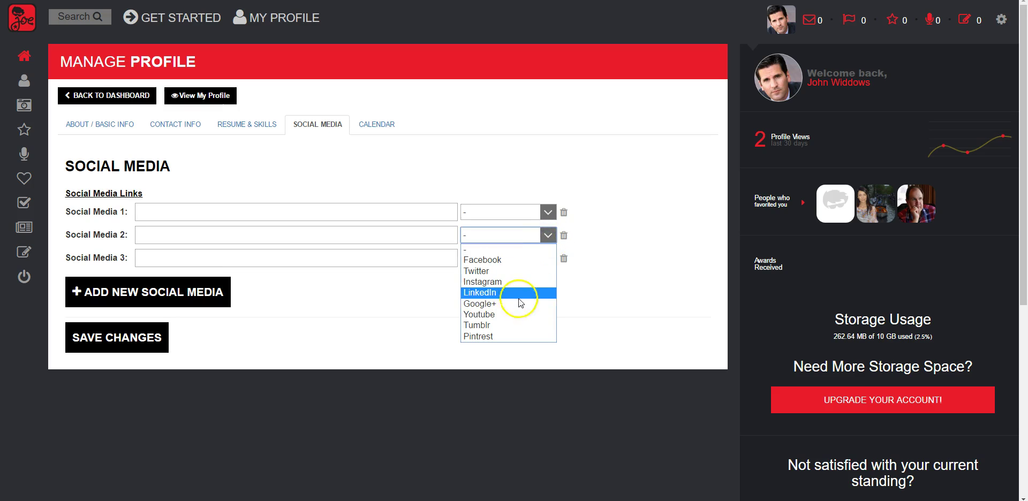
{"action": "left_click", "coordinate": [519, 291]}
{"action": "left_click", "coordinate": [547, 258]}
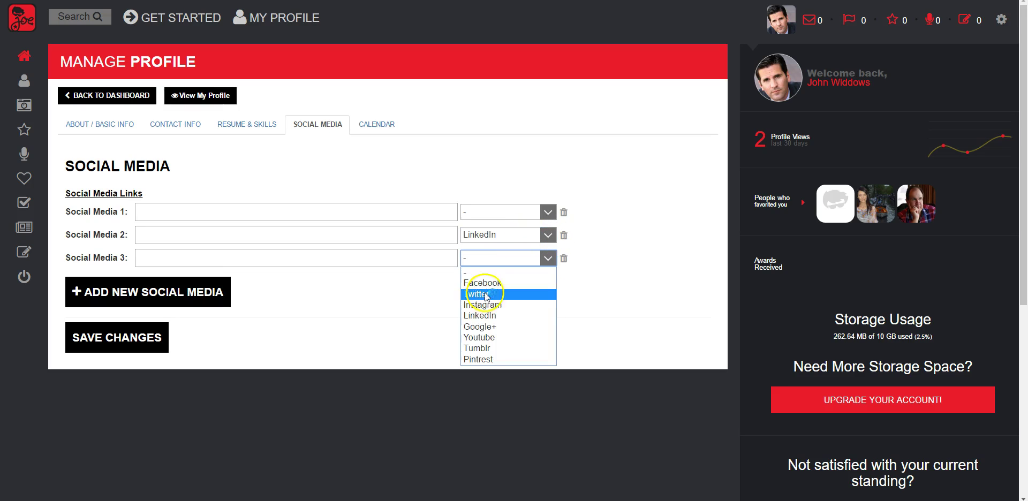
{"action": "left_click", "coordinate": [493, 339]}
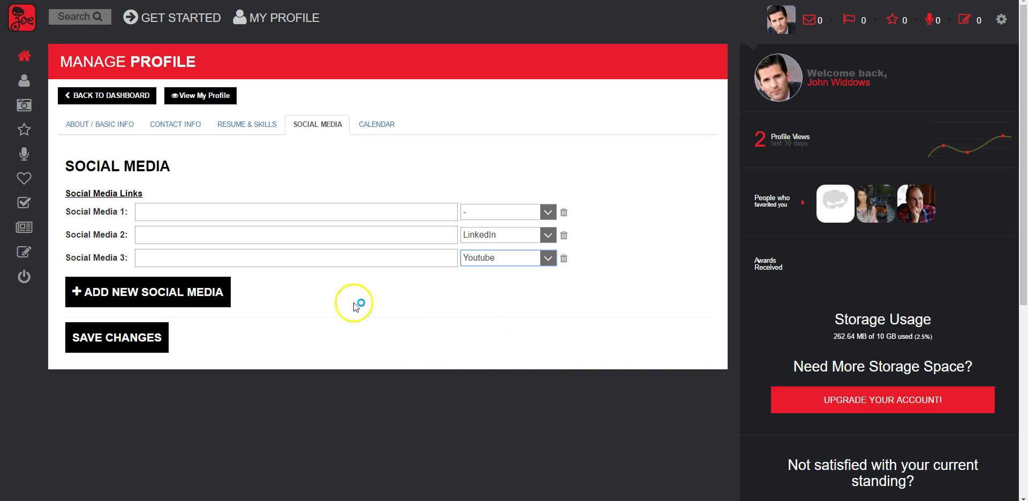
{"action": "left_click", "coordinate": [205, 292]}
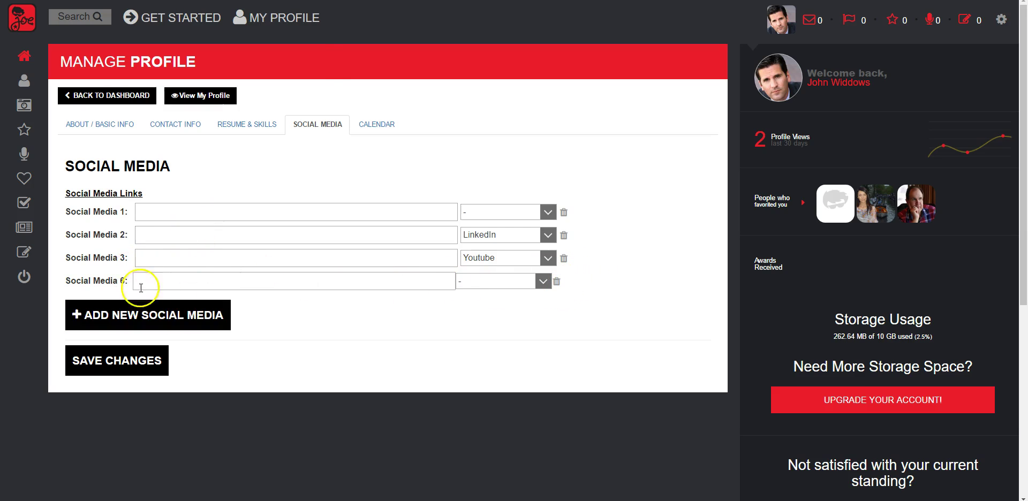
Add a blank event below Test Event in the profile's calendar and save the calendar changes
{"action": "left_click", "coordinate": [367, 128]}
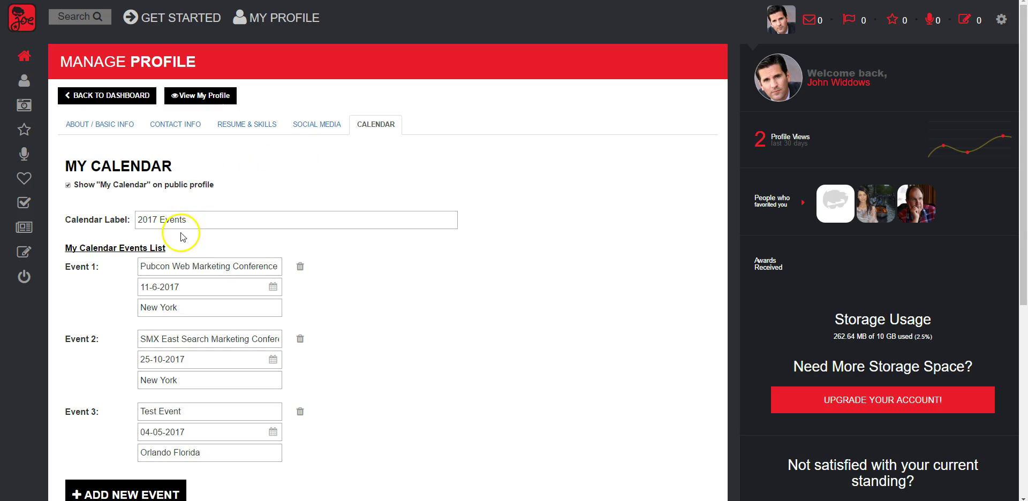
{"action": "scroll", "coordinate": [206, 227], "scroll_direction": "down", "scroll_amount": 1}
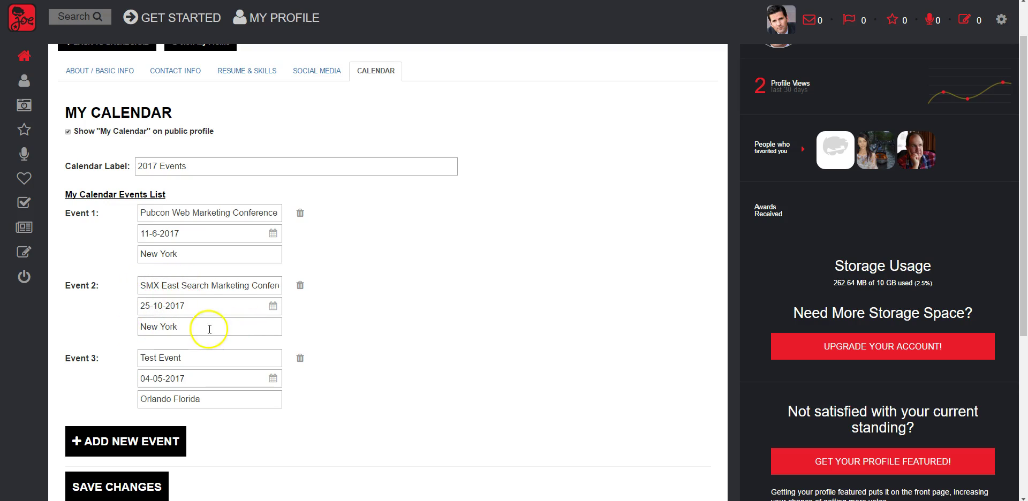
{"action": "scroll", "coordinate": [199, 305], "scroll_direction": "down", "scroll_amount": 2}
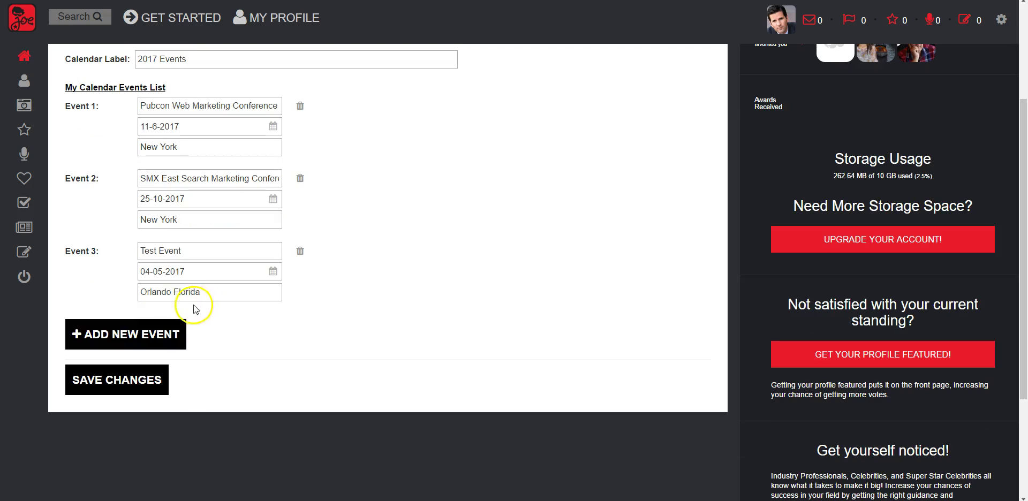
{"action": "left_click", "coordinate": [142, 333]}
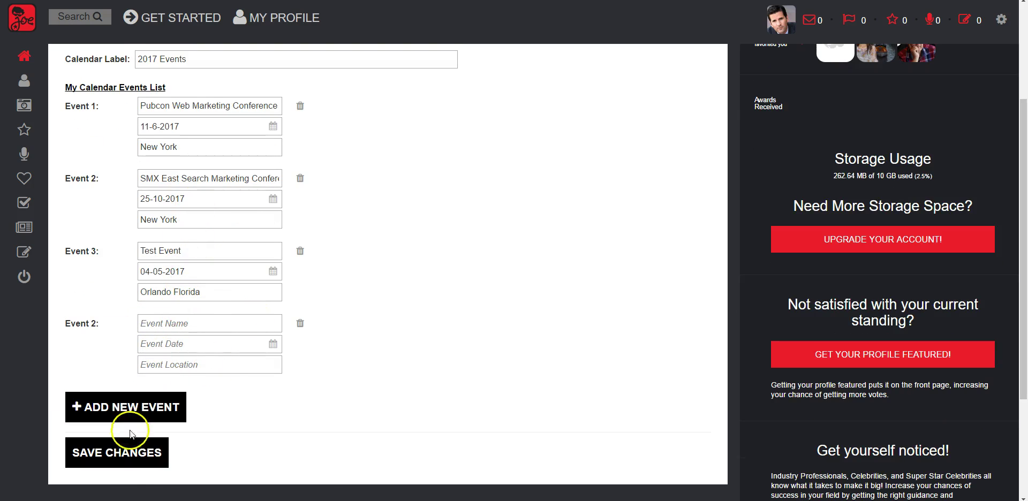
{"action": "left_click", "coordinate": [127, 464]}
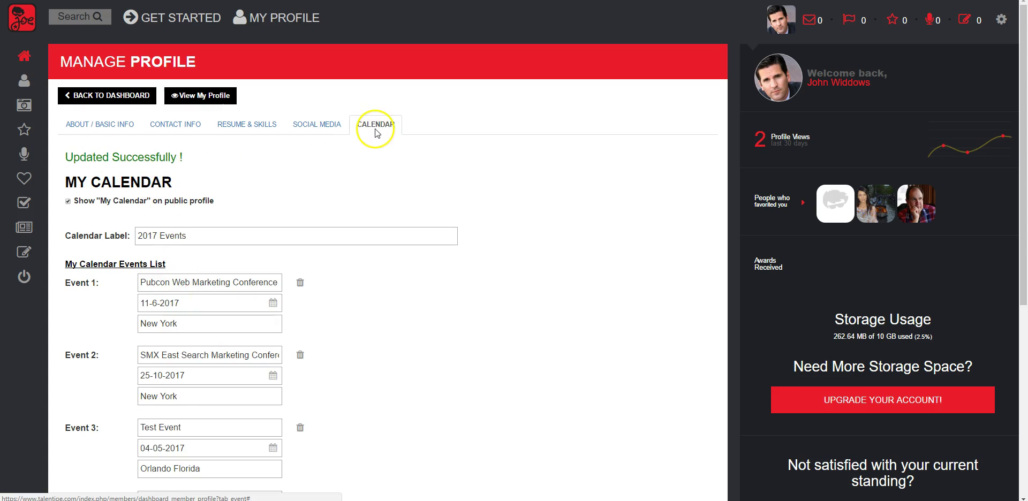
Review the fields of the About / Basic Info and Contact Info sections
{"action": "left_click", "coordinate": [99, 126]}
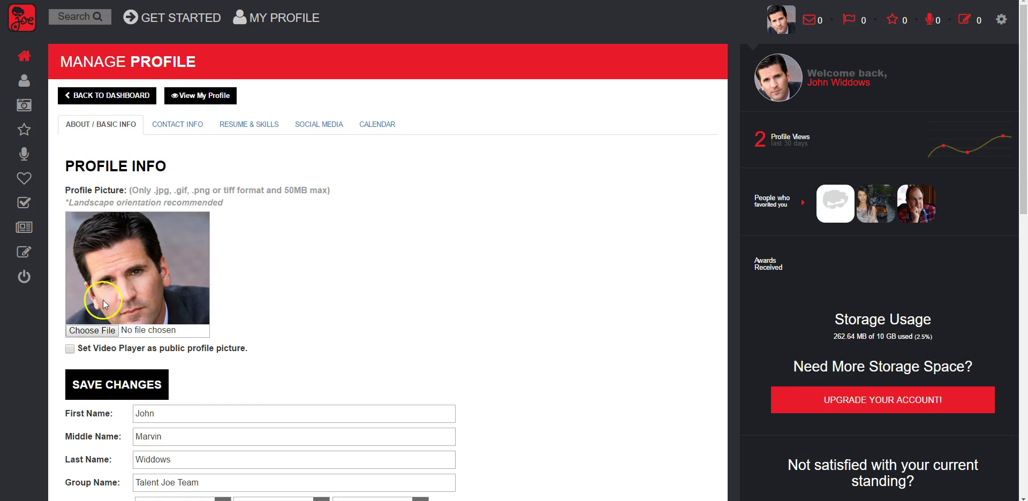
{"action": "scroll", "coordinate": [102, 342], "scroll_direction": "down", "scroll_amount": 6}
{"action": "scroll", "coordinate": [125, 396], "scroll_direction": "up", "scroll_amount": 4}
{"action": "scroll", "coordinate": [134, 369], "scroll_direction": "down", "scroll_amount": 1}
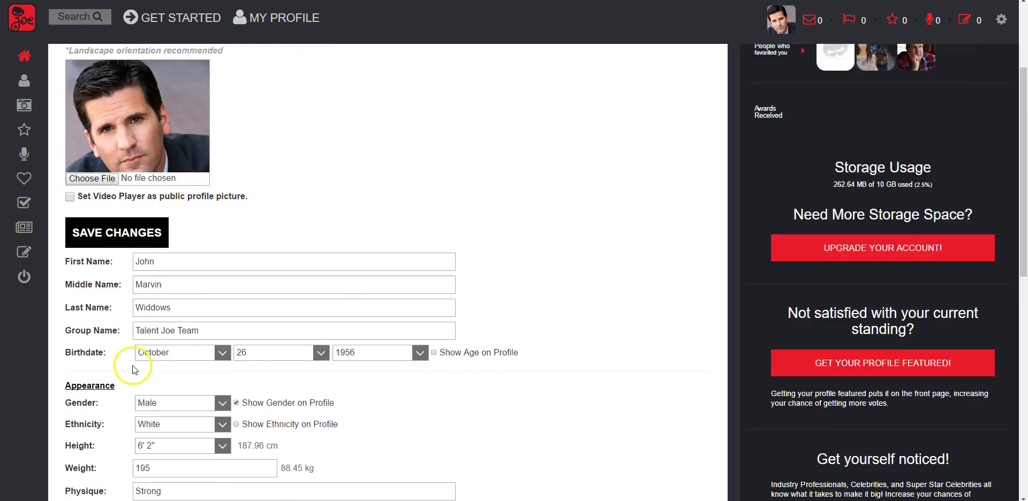
{"action": "scroll", "coordinate": [133, 369], "scroll_direction": "down", "scroll_amount": 7}
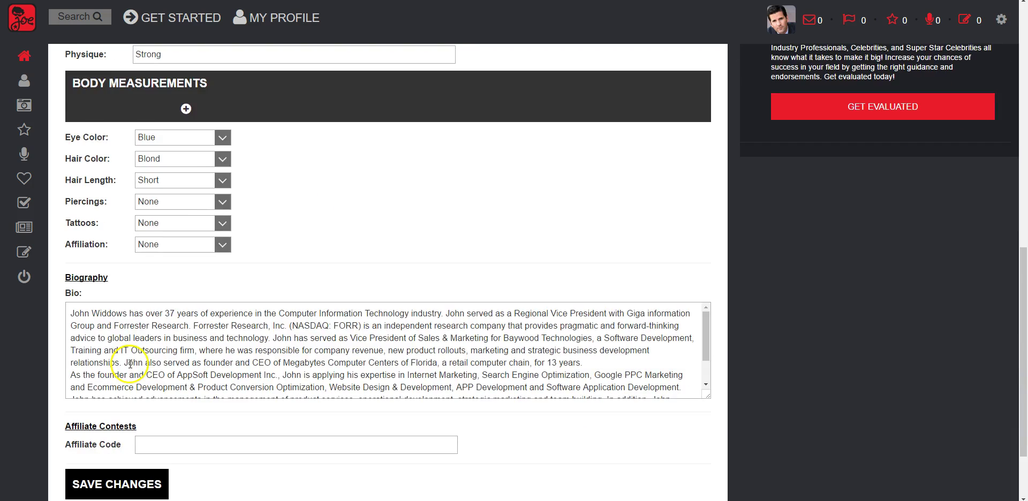
{"action": "scroll", "coordinate": [129, 358], "scroll_direction": "up", "scroll_amount": 10}
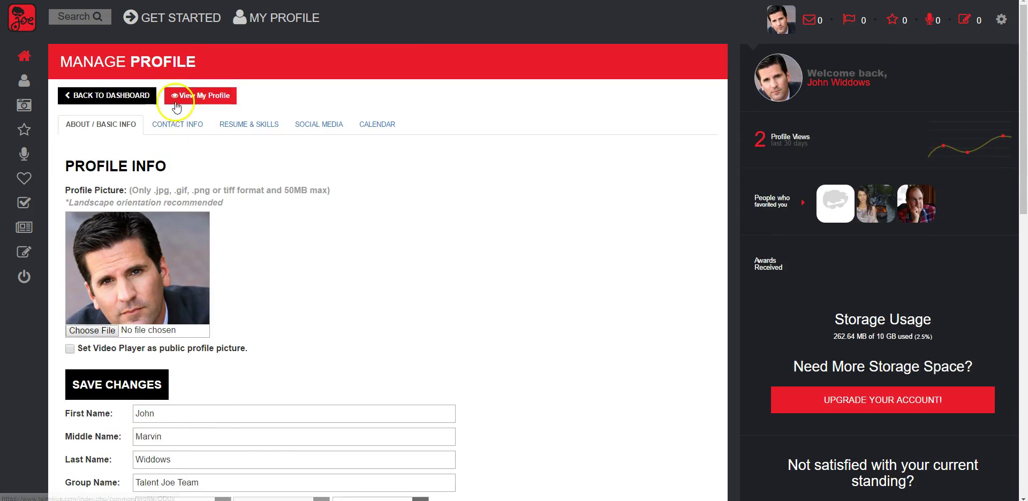
{"action": "left_click", "coordinate": [178, 125]}
{"action": "scroll", "coordinate": [193, 267], "scroll_direction": "down", "scroll_amount": 4}
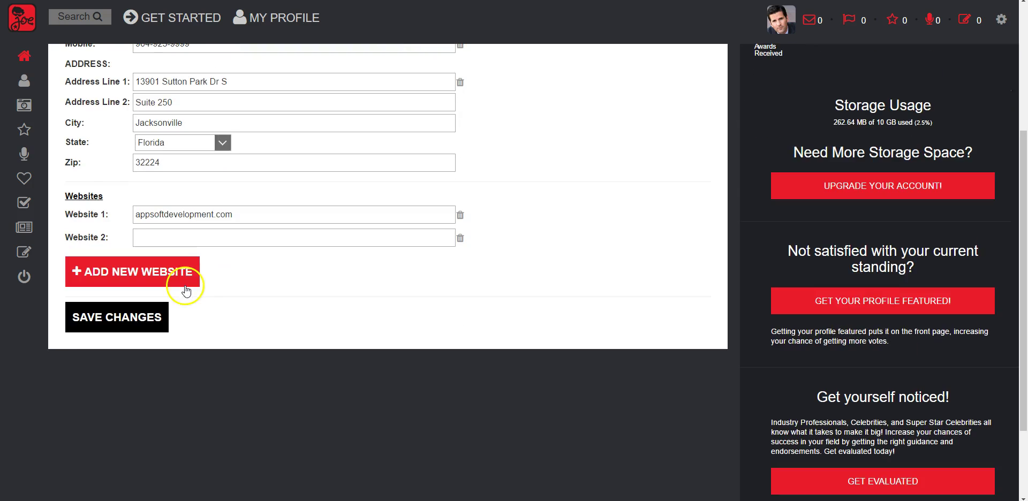
{"action": "scroll", "coordinate": [195, 202], "scroll_direction": "up", "scroll_amount": 4}
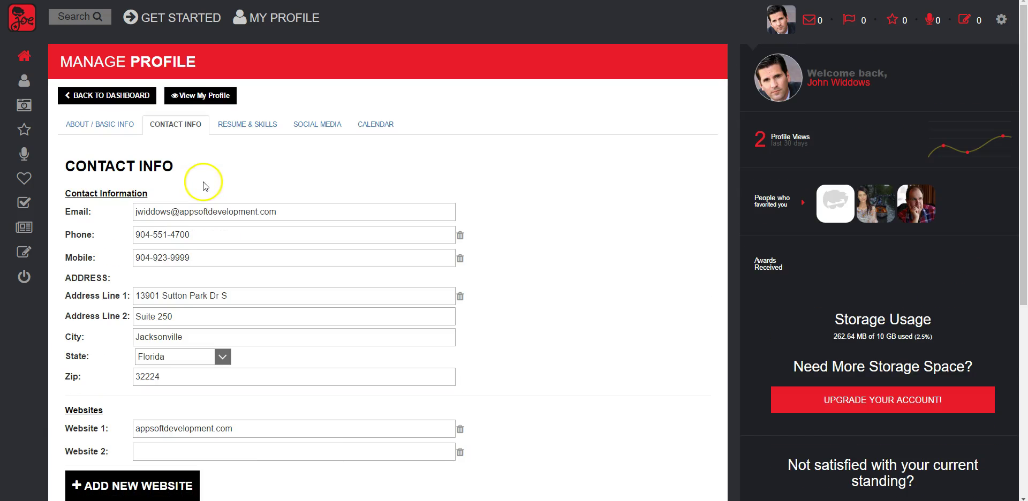
Look over the Resume & Skills, Social Media and Calendar sections, and return to About / Basic Info
{"action": "left_click", "coordinate": [247, 127]}
{"action": "scroll", "coordinate": [152, 471], "scroll_direction": "down", "scroll_amount": 6}
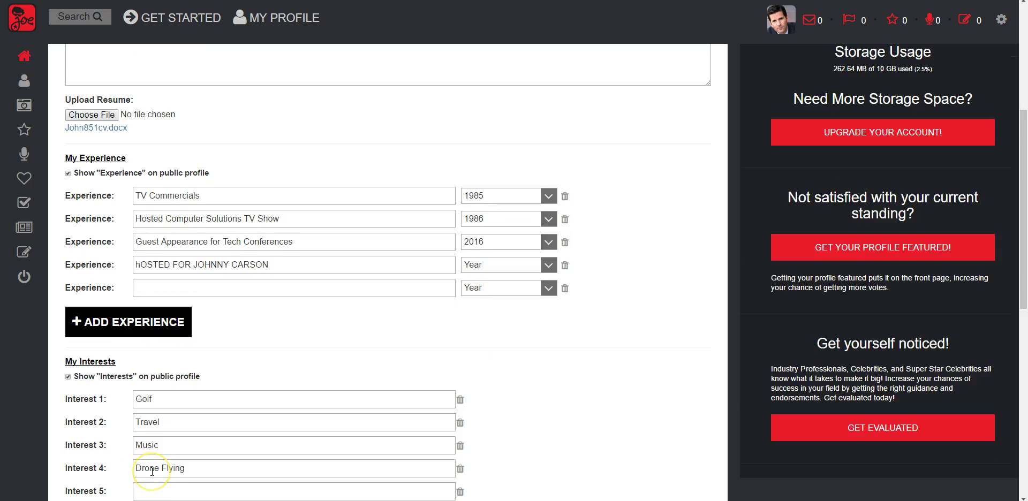
{"action": "scroll", "coordinate": [152, 471], "scroll_direction": "down", "scroll_amount": 5}
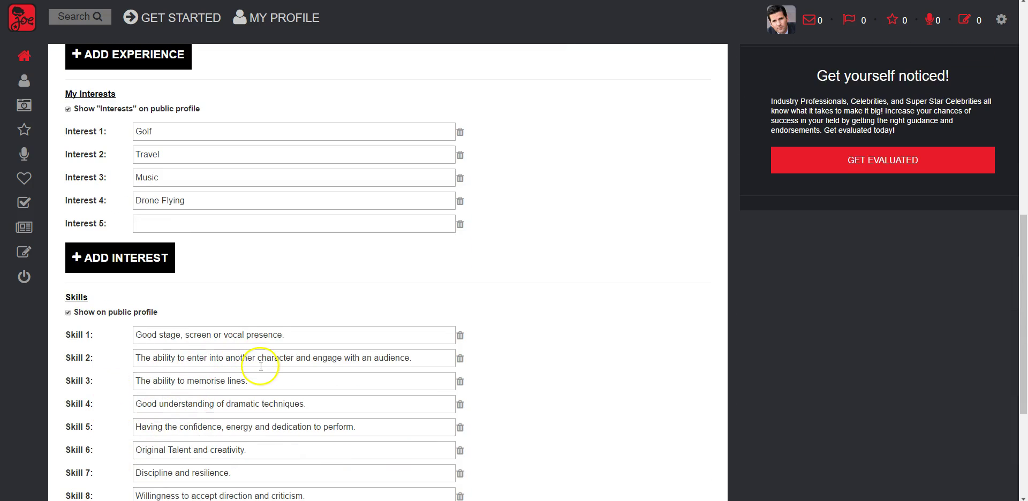
{"action": "scroll", "coordinate": [260, 369], "scroll_direction": "up", "scroll_amount": 10}
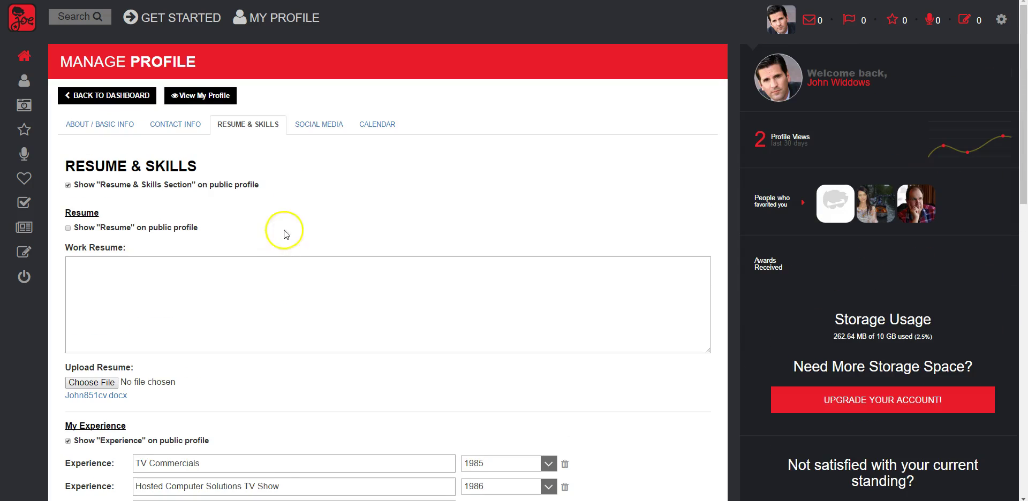
{"action": "left_click", "coordinate": [320, 125]}
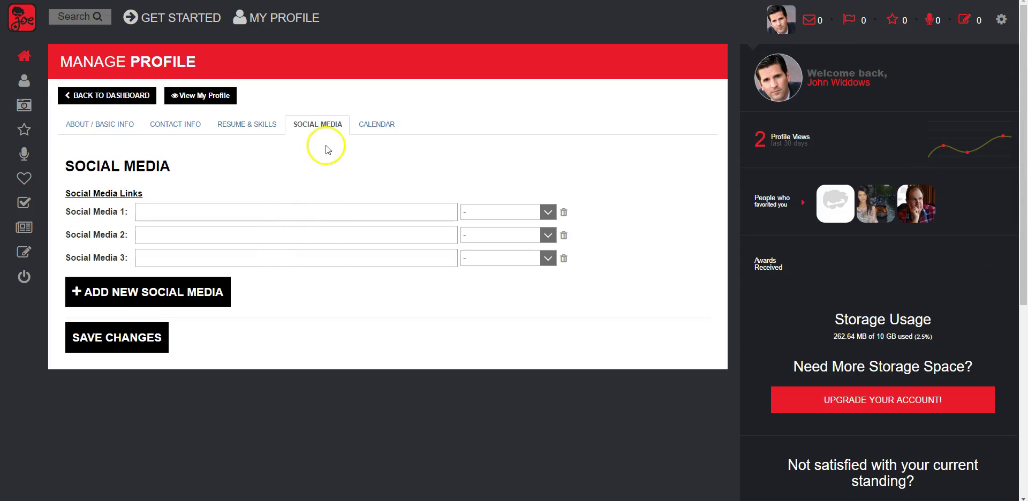
{"action": "left_click", "coordinate": [377, 124]}
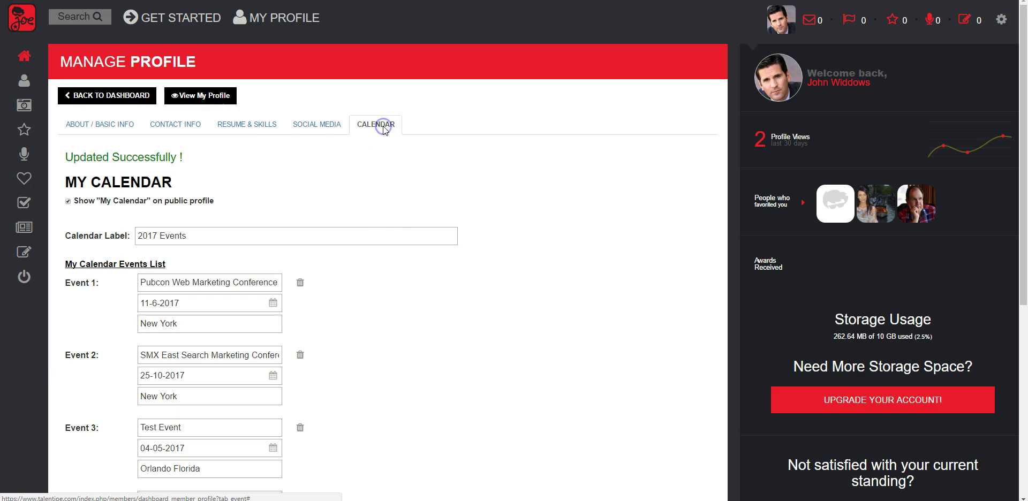
{"action": "left_click", "coordinate": [125, 123]}
View the public profile, examine its details, comp card, sharing options and biography, and close it
{"action": "left_click", "coordinate": [211, 97]}
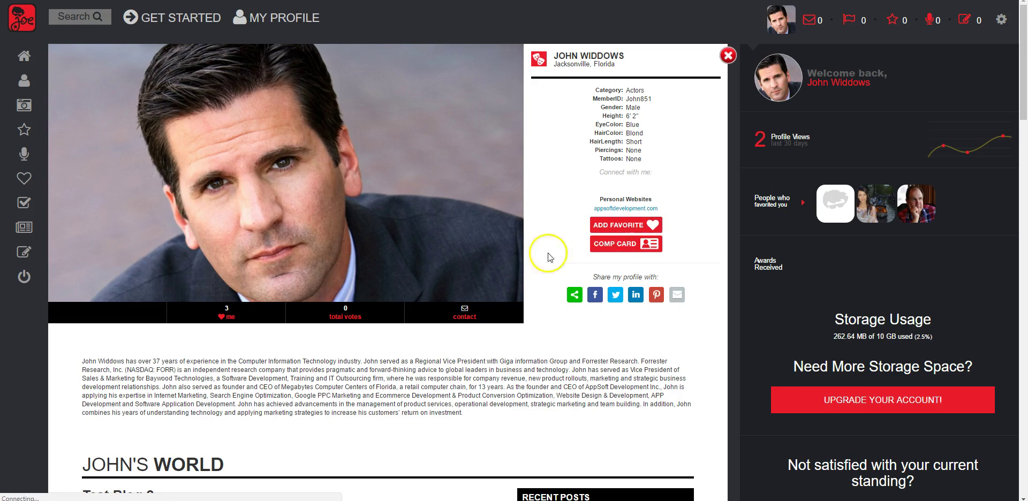
{"action": "left_click", "coordinate": [650, 247]}
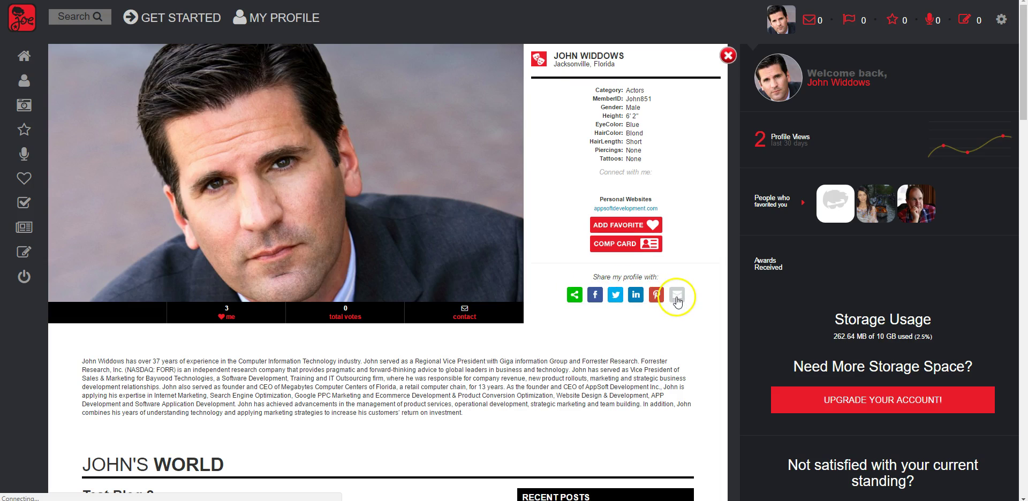
{"action": "scroll", "coordinate": [283, 266], "scroll_direction": "down", "scroll_amount": 7}
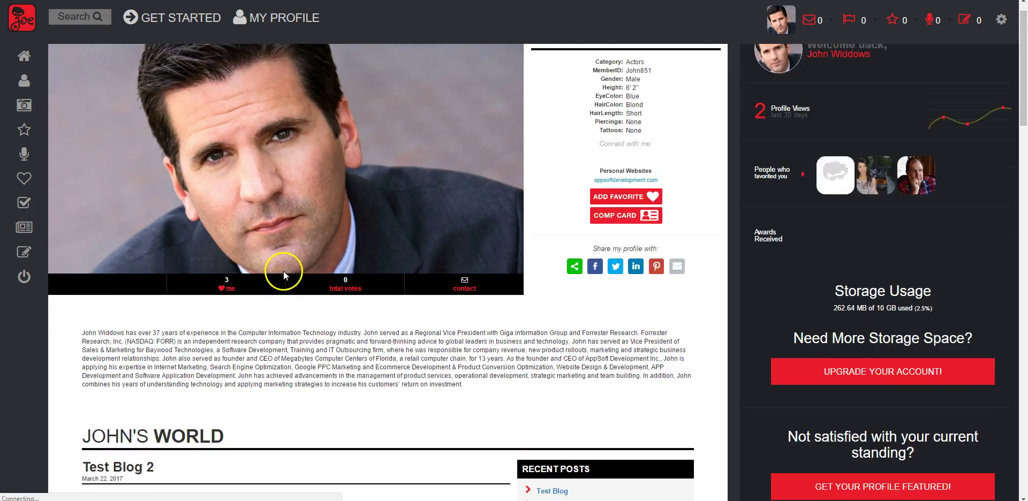
{"action": "scroll", "coordinate": [284, 270], "scroll_direction": "up", "scroll_amount": 7}
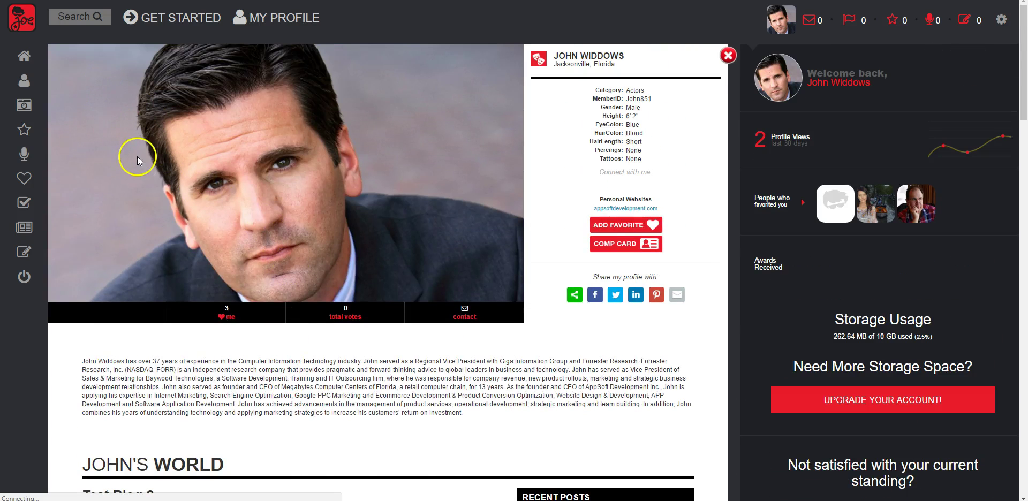
{"action": "left_click", "coordinate": [727, 54]}
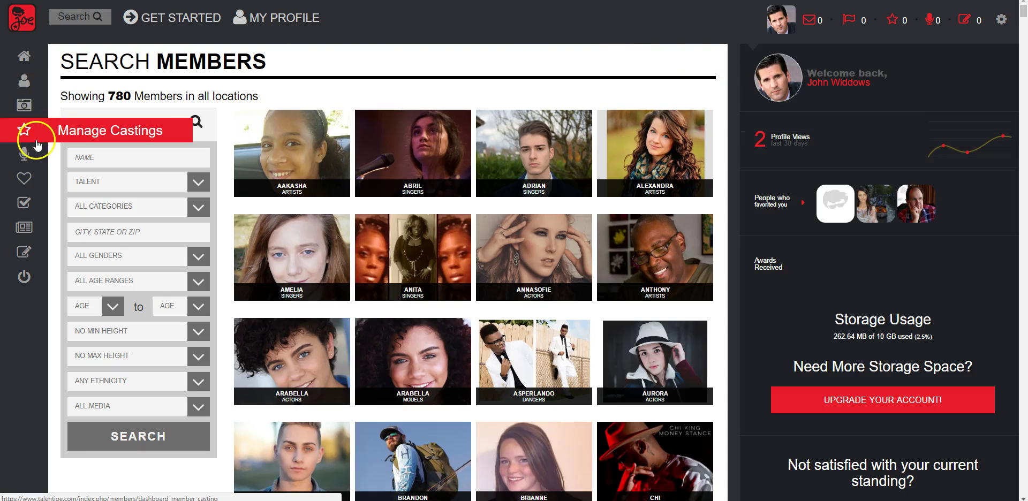
Reopen the profile management page and look over the personal and appearance fields
{"action": "left_click", "coordinate": [24, 85]}
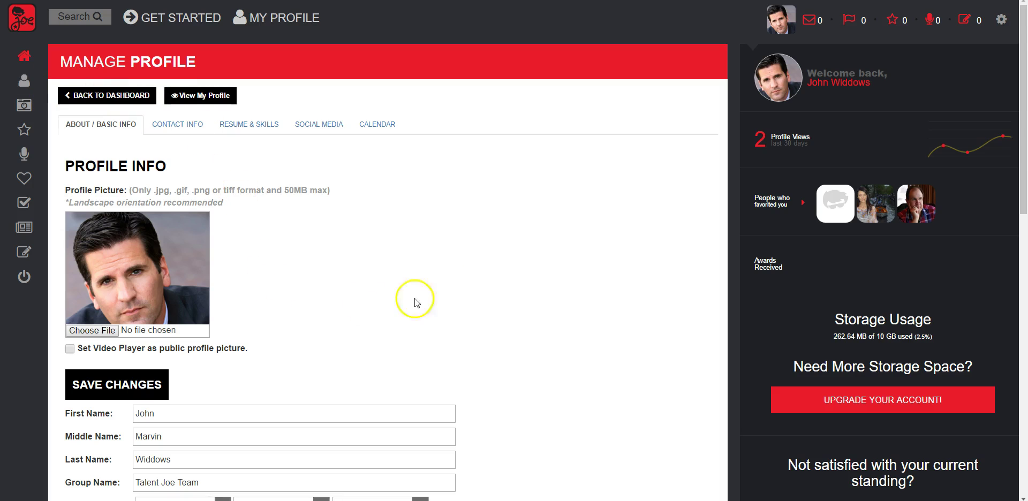
{"action": "scroll", "coordinate": [503, 280], "scroll_direction": "down", "scroll_amount": 4}
{"action": "scroll", "coordinate": [505, 281], "scroll_direction": "up", "scroll_amount": 4}
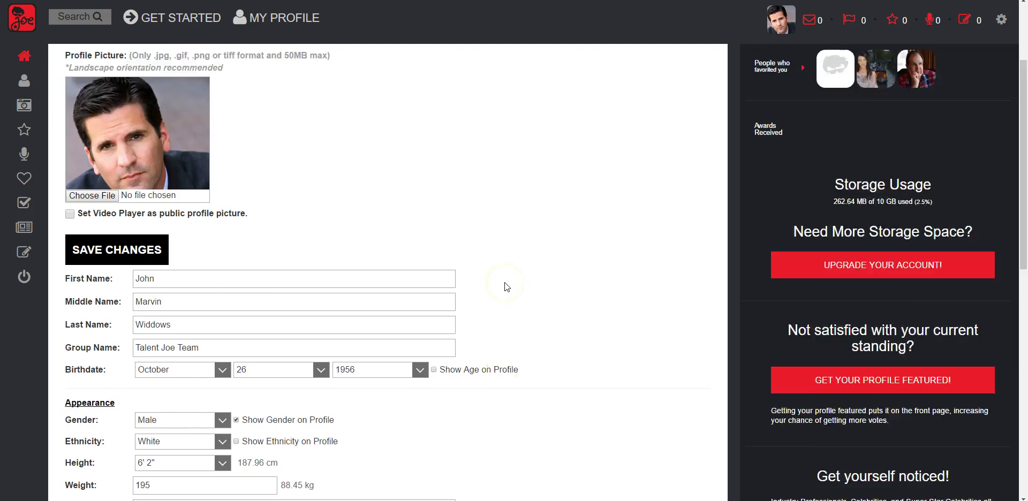
{"action": "left_click", "coordinate": [81, 96]}
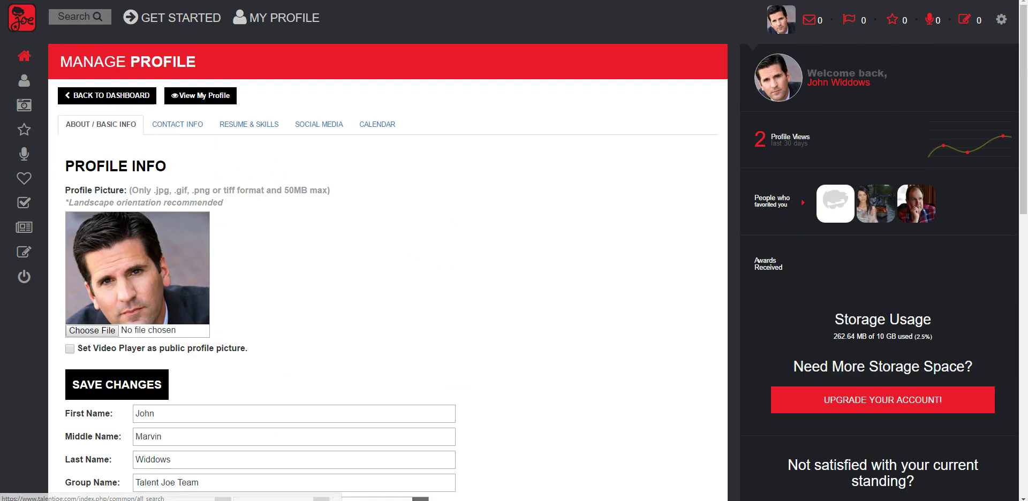